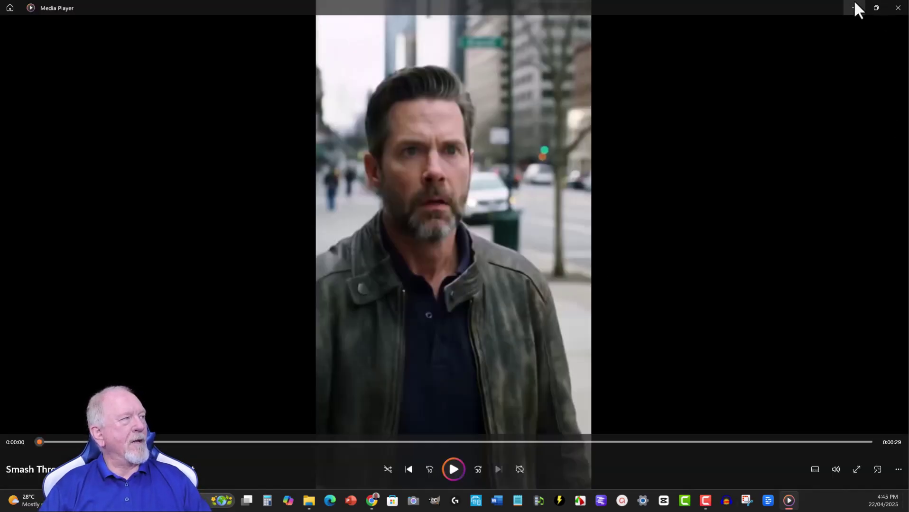
Step: Try to generate a video through the Gemini 2.5 Pro chat, using the prompt about a sad man in his living room turning joyful
left_click(854, 8)
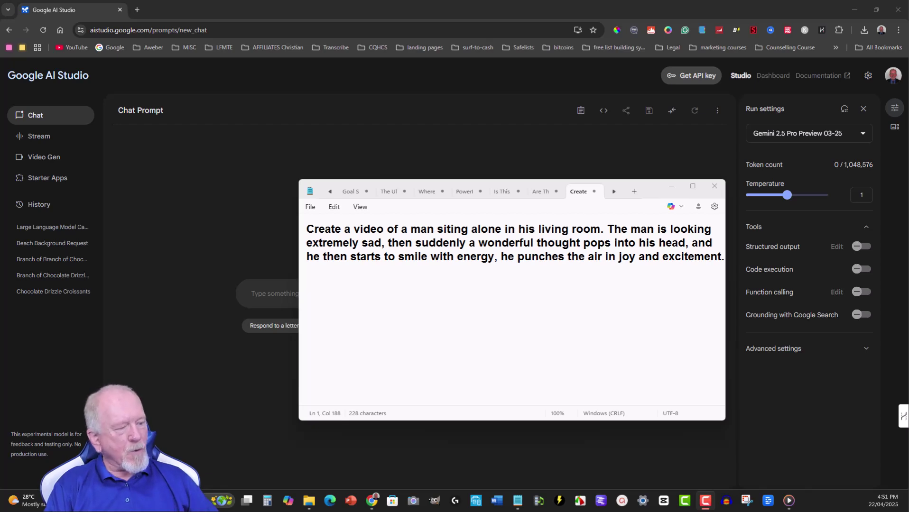
left_click(671, 186)
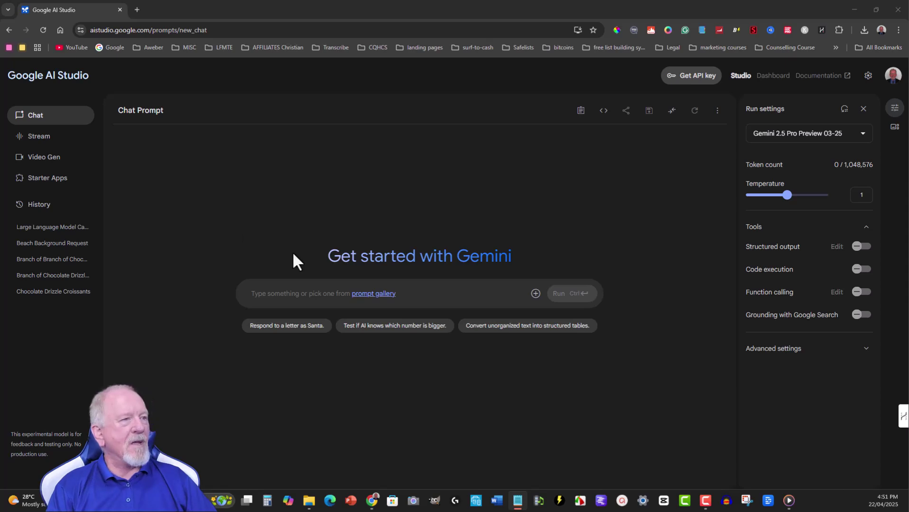
left_click(265, 294)
type("Create a video of a man siting alone in his living room. The man is looking extremely sad, then suddenly a wonderful thought pops into his head, and he then starts to smile with energy, he punches the air in joy and excitement.")
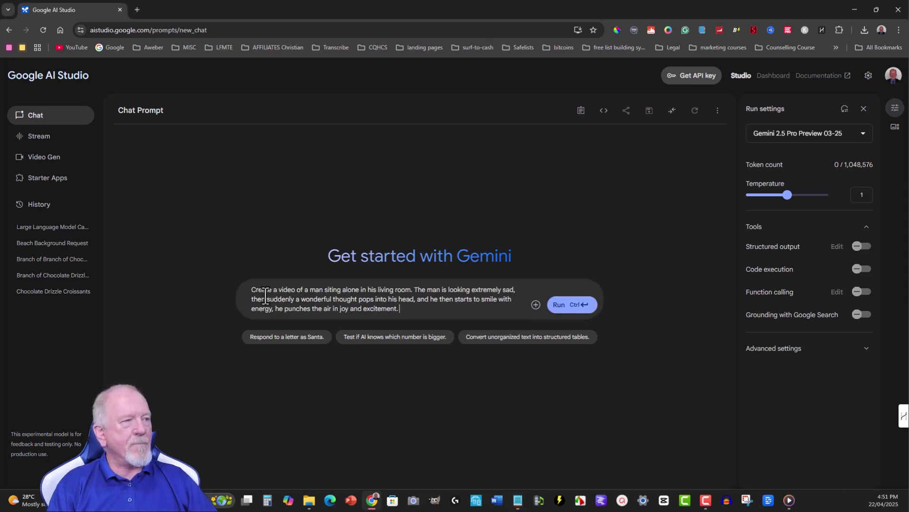
left_click(567, 305)
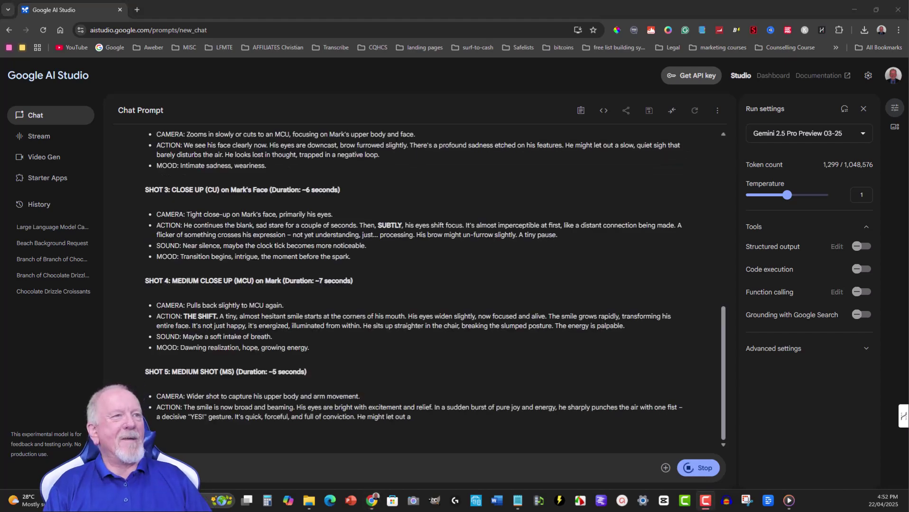
Step: Generate an 8s, 16:9 Veo 2 video from the prompt about the sad man punching the air in joy, and play it
left_click(43, 159)
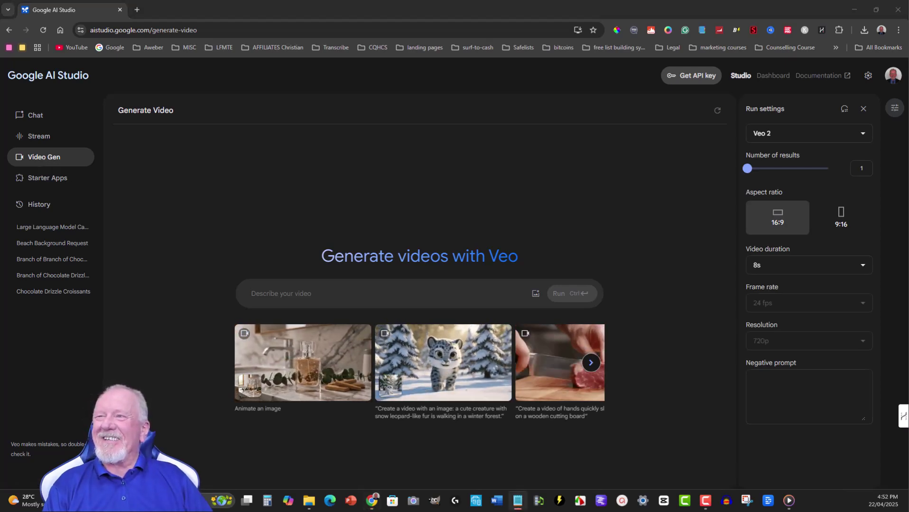
left_click(331, 296)
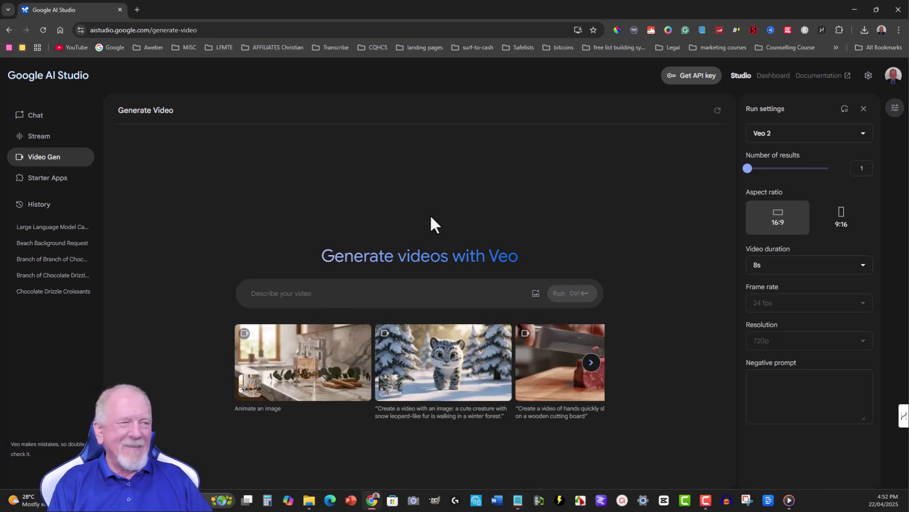
type("Create a video of a man siting alone in his living room. The man is looking extremely sad, then suddenly a wonderful thought pops into his head, and he then starts to smile with energy, he punches the air in joy and excitement.")
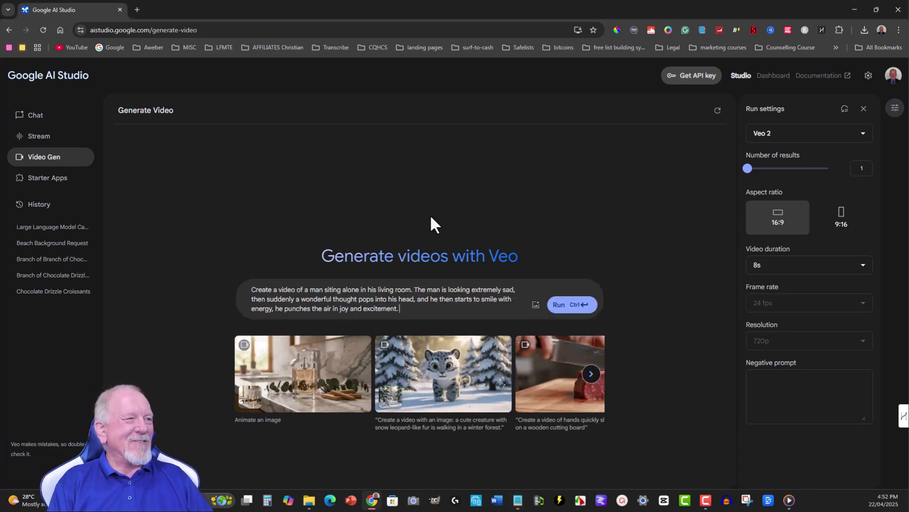
left_click(565, 306)
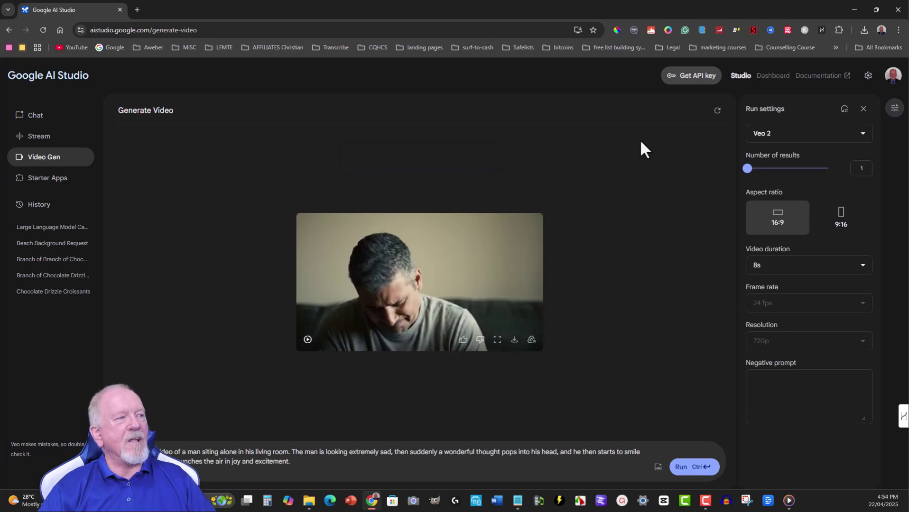
left_click(308, 340)
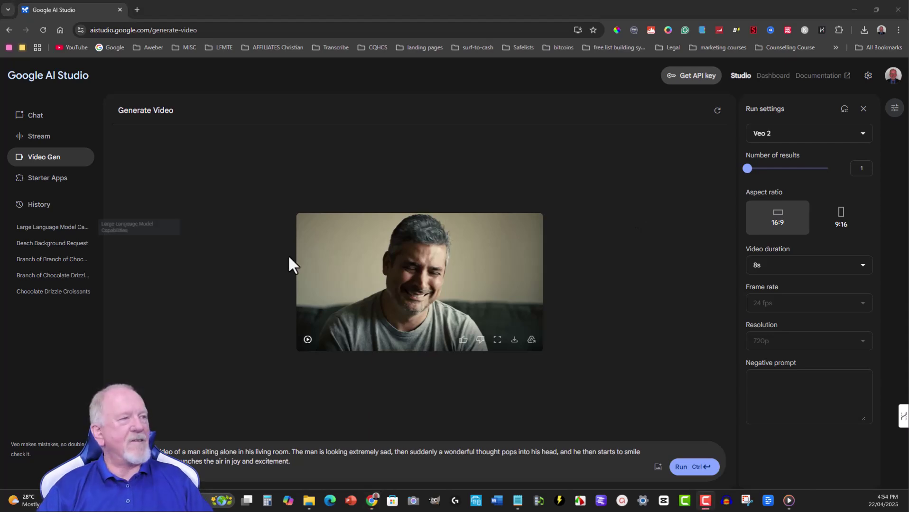
left_click(308, 340)
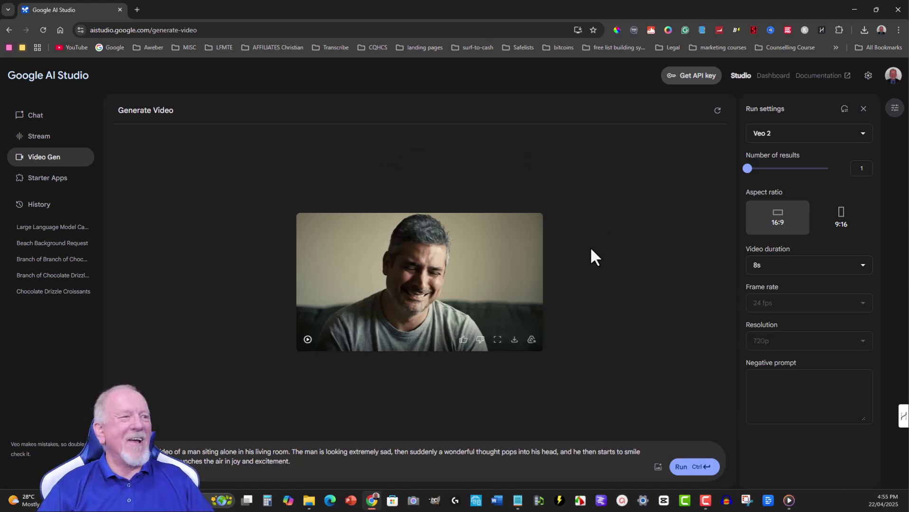
Step: Generate a second 16:9 video from the same living-room prompt and download it after playback
left_click(687, 468)
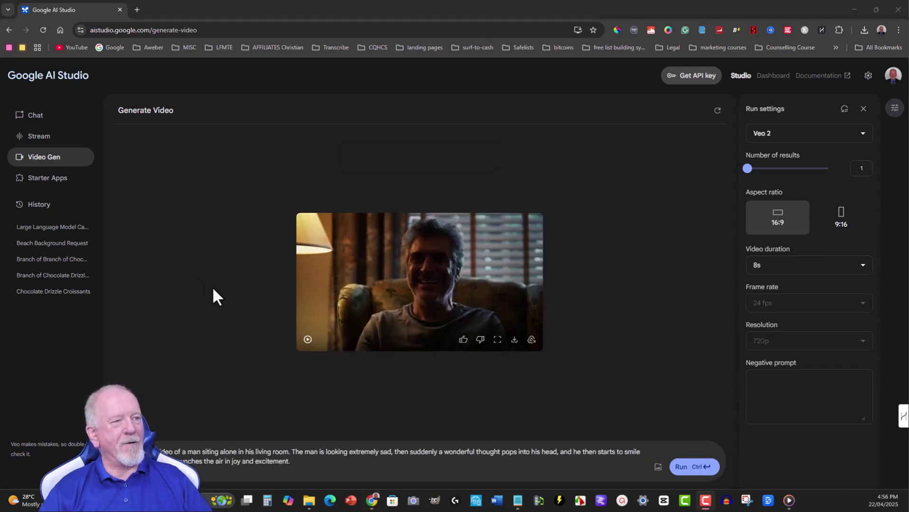
left_click(307, 339)
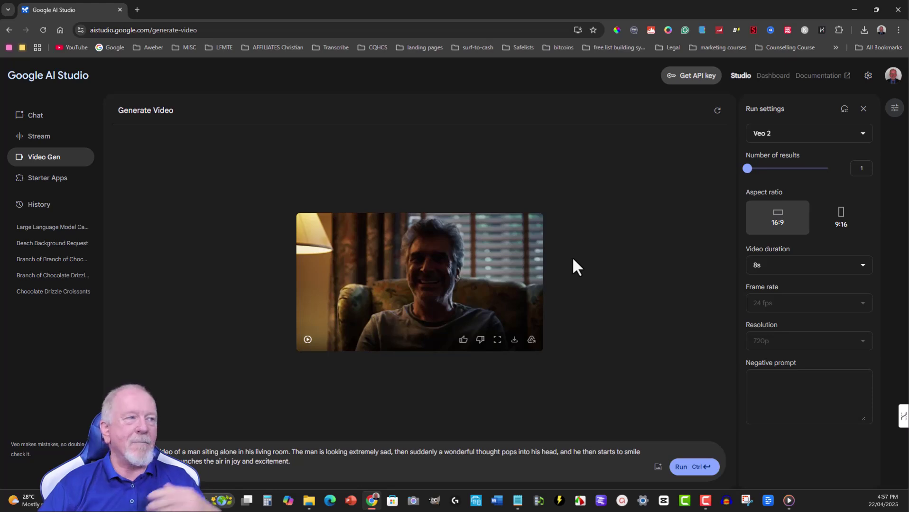
left_click(515, 340)
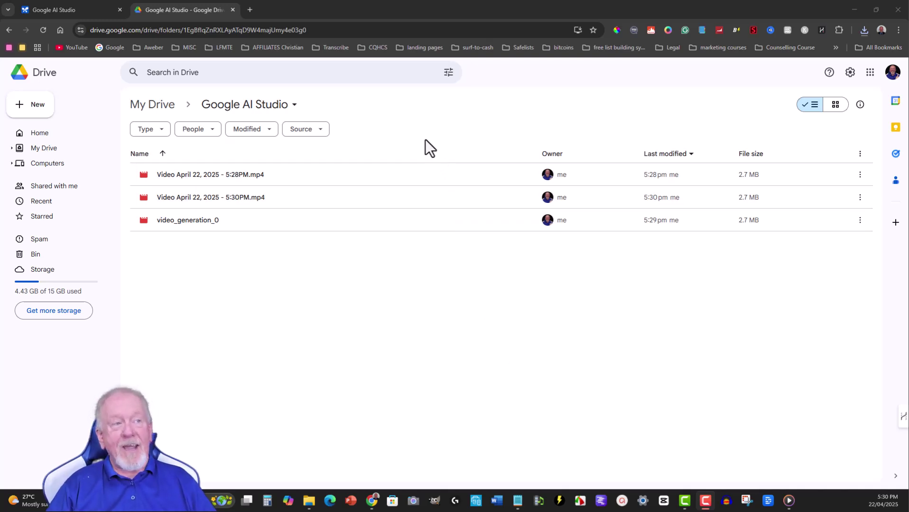
Step: Examine the Export to Drive option on the Ferrari video and the exported videos in the Google AI Studio folder on Google Drive
left_click(20, 7)
mouse_move(479, 329)
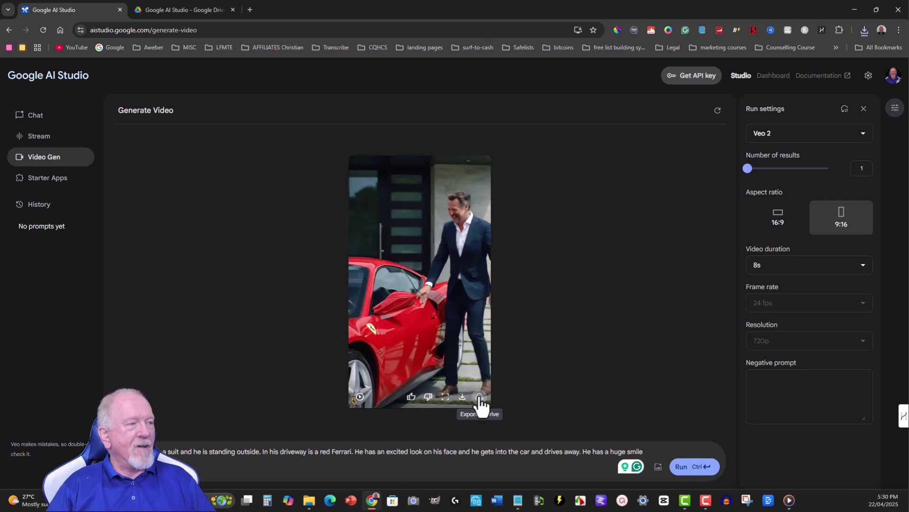
left_click(177, 8)
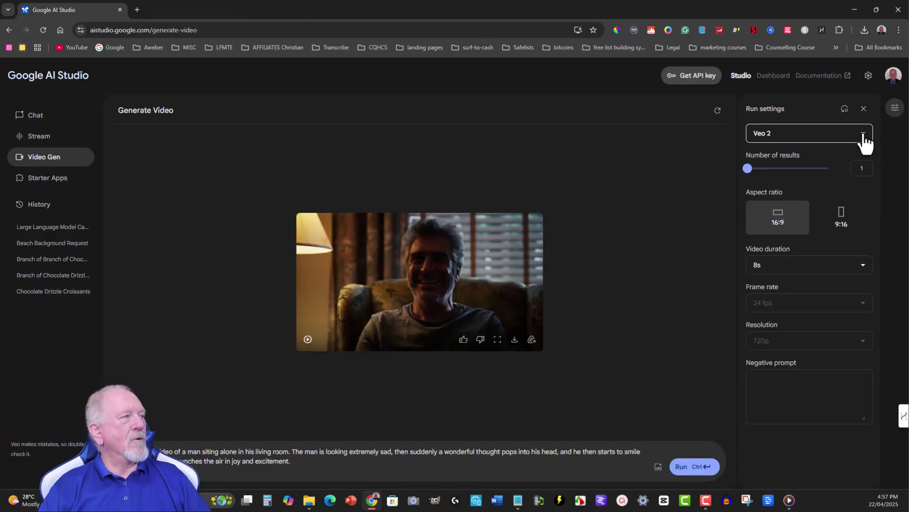
Step: Set the aspect ratio to 9:16, keeping the Veo 2 model, and generate and play a vertical version of the living-room video
left_click(863, 137)
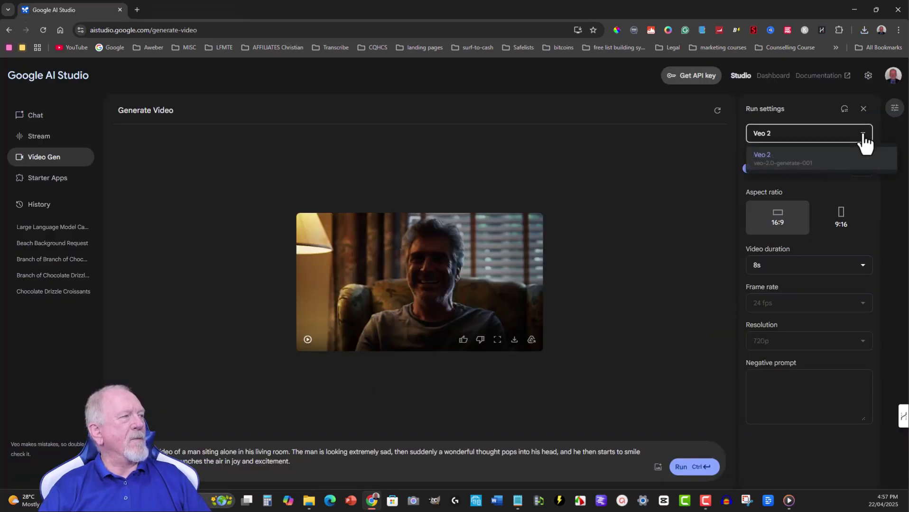
left_click(683, 155)
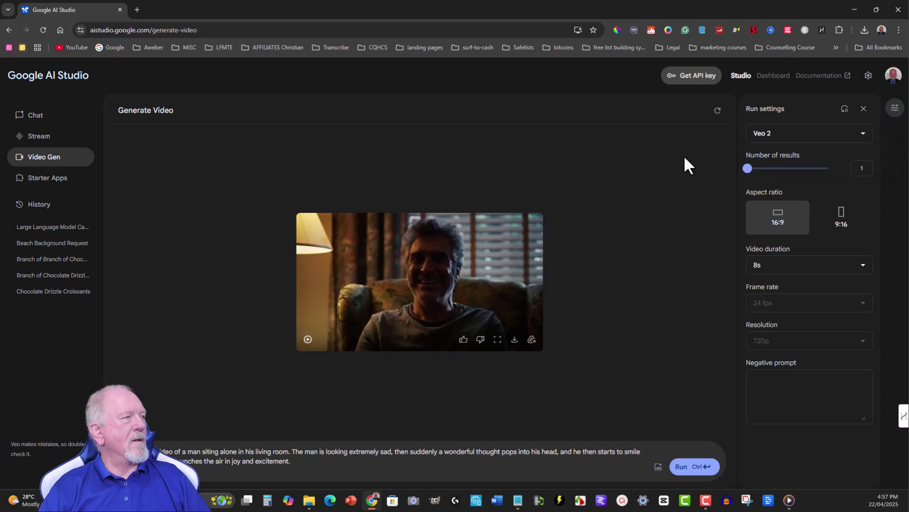
left_click(842, 219)
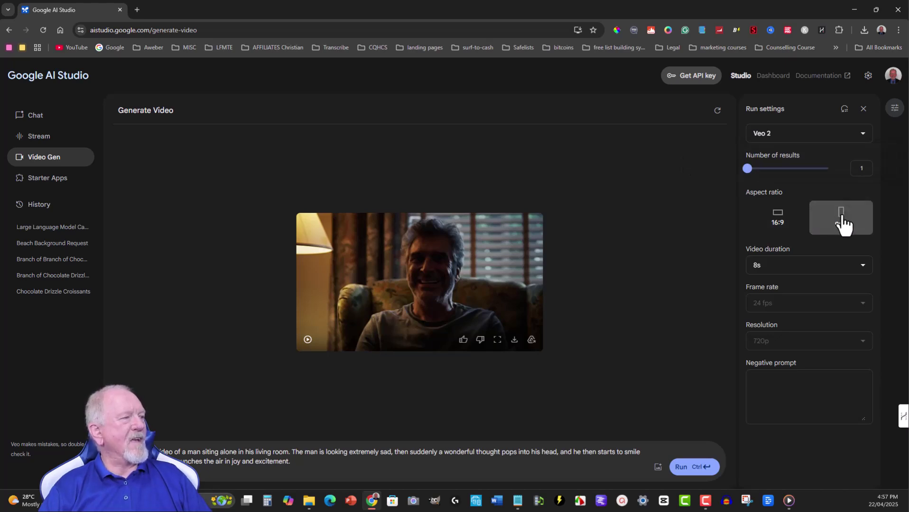
left_click(687, 468)
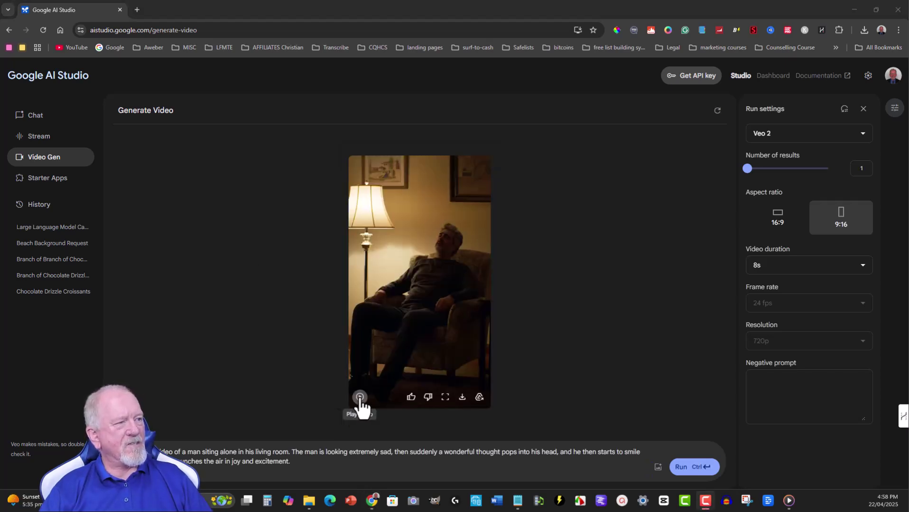
left_click(359, 398)
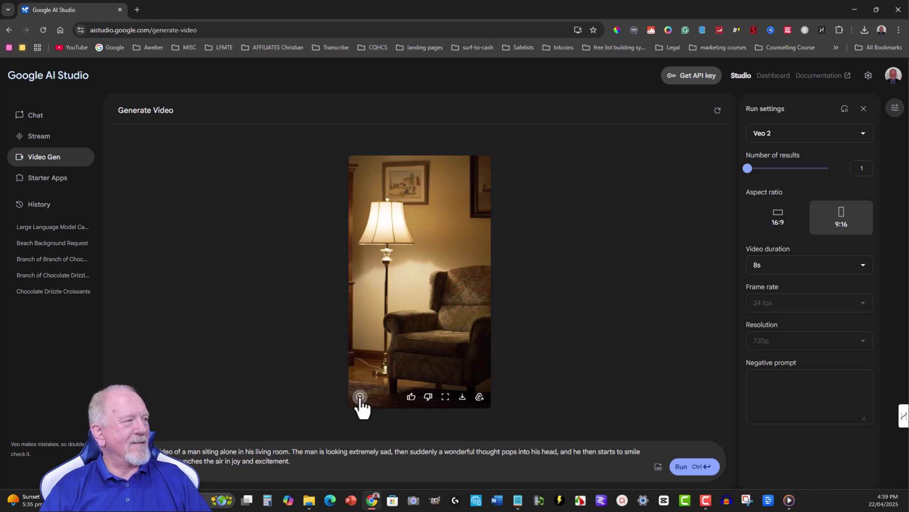
left_click(360, 397)
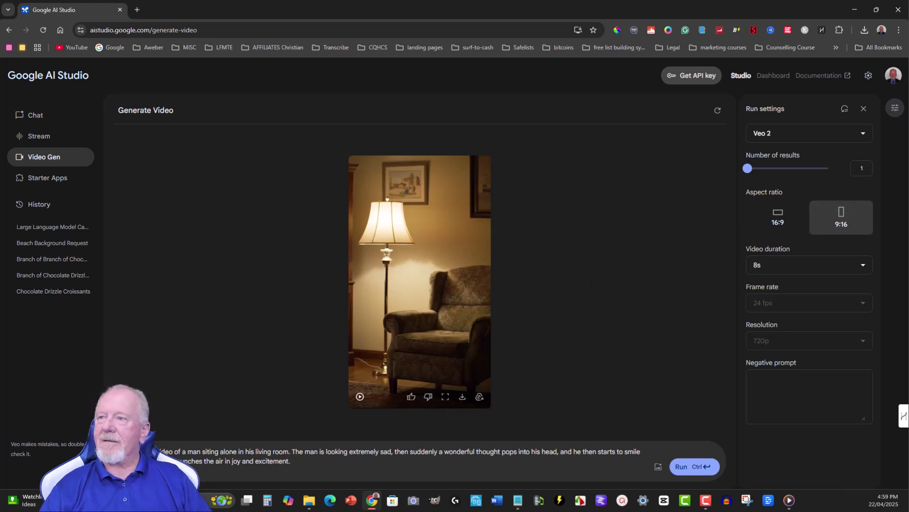
Step: Clear the video session, then generate and play a 16:9, 8s video from the prompt about the sad man turning joyful
left_click(717, 110)
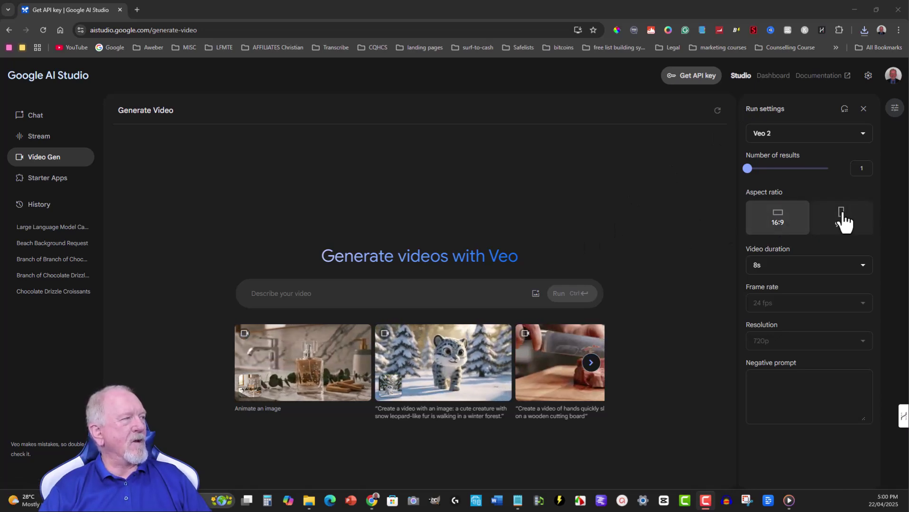
left_click(329, 294)
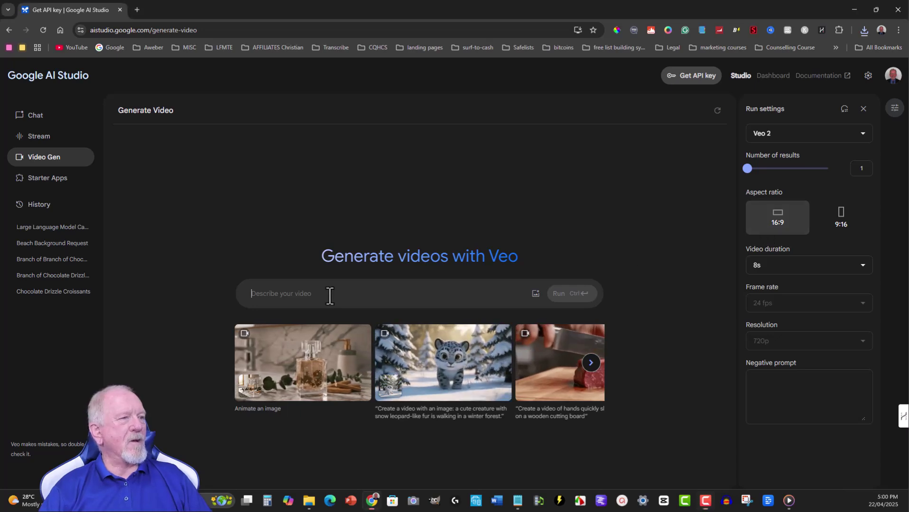
type("Create a video of a man siting alone in his living room. The man is looking extremely sad, then suddenly a wonderful thought pops into his head, and he then starts to smile with energy, he punches the air in joy and excitement.")
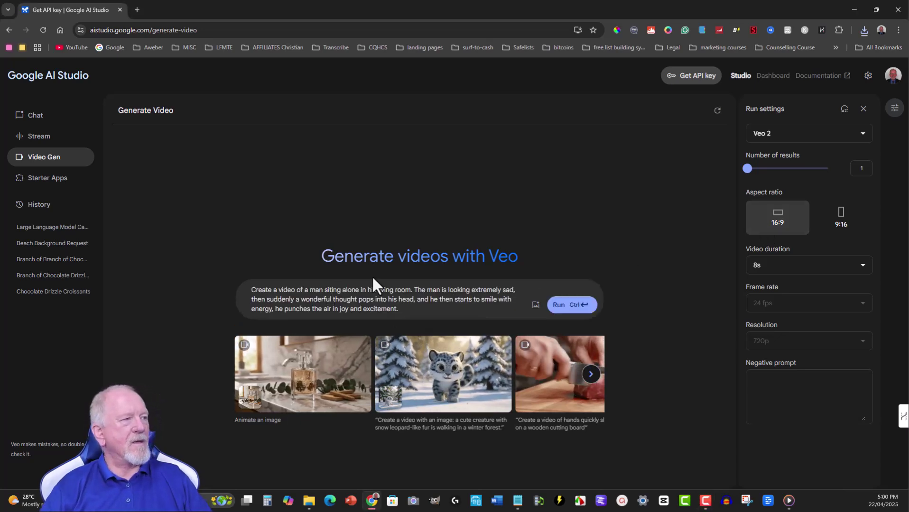
left_click(564, 306)
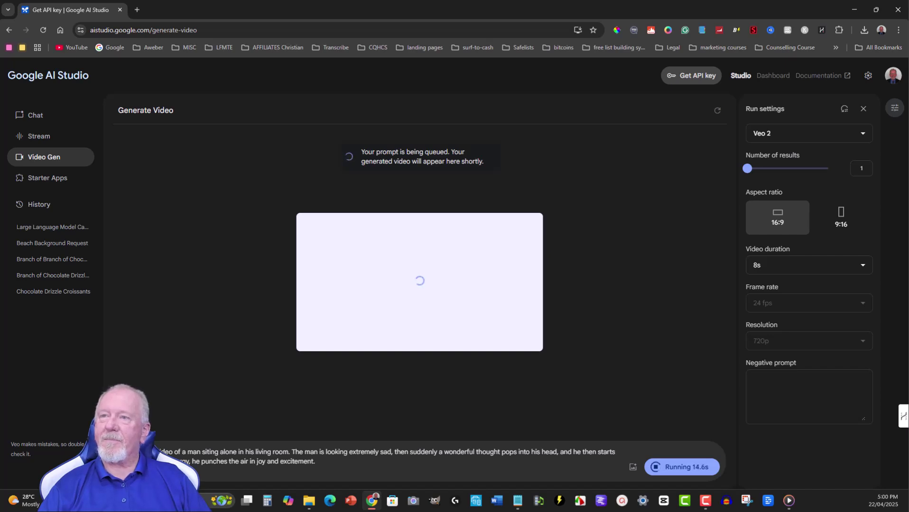
mouse_move(349, 312)
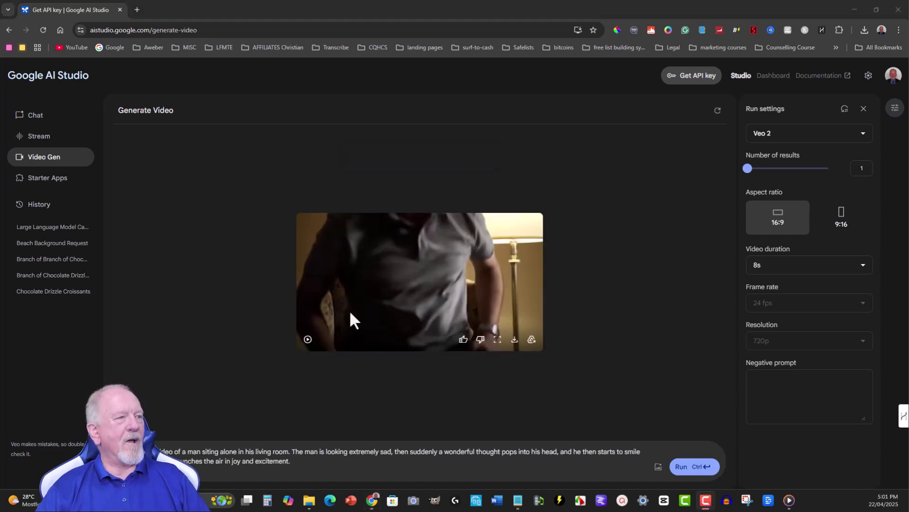
left_click(307, 339)
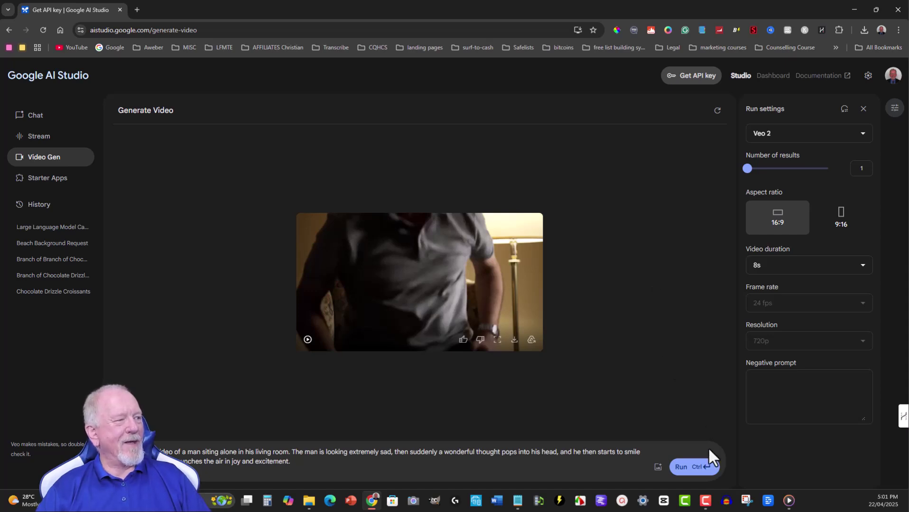
Step: Rerun the unchanged prompt to generate another 16:9 video of the man, and play the new result
left_click(684, 470)
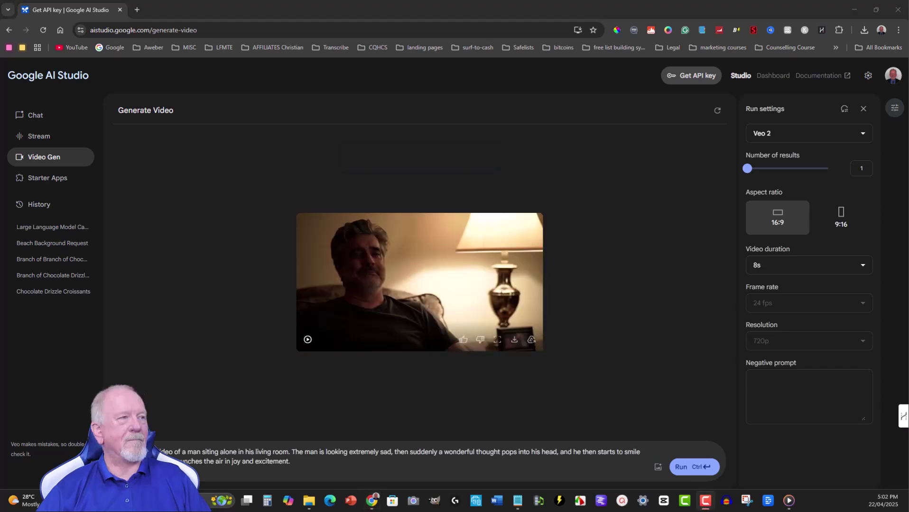
left_click(307, 340)
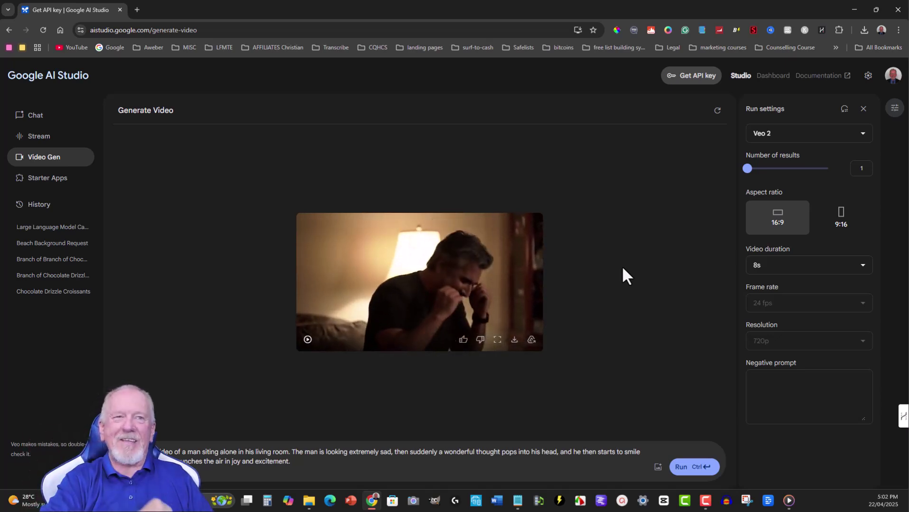
Step: Download the newest generated video and submit positive feedback on it
left_click(514, 340)
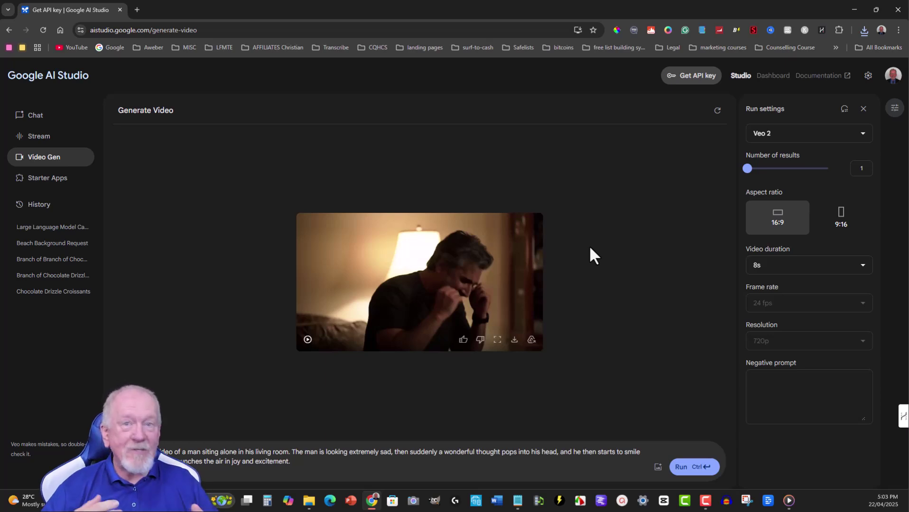
left_click(463, 340)
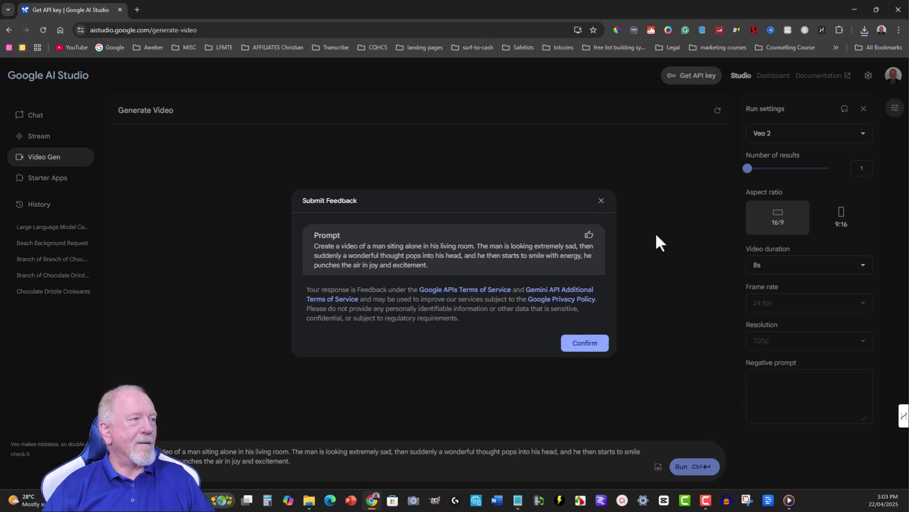
left_click(584, 343)
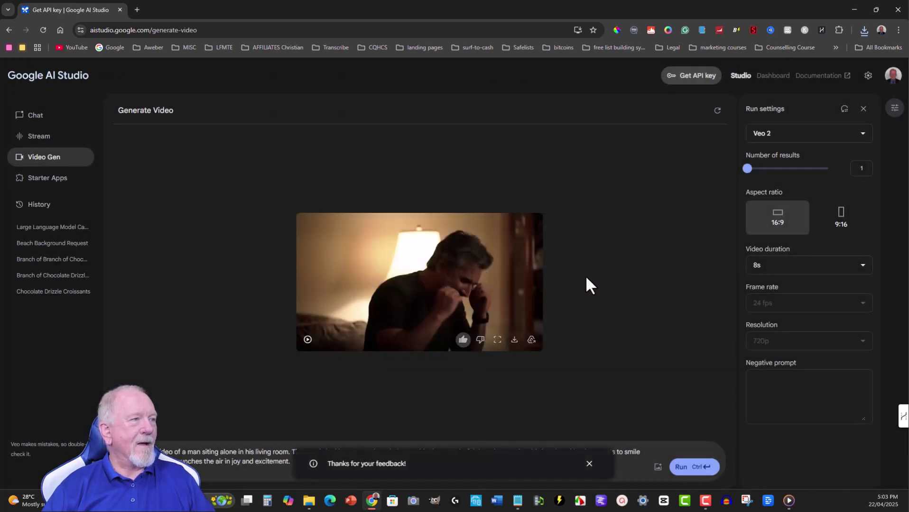